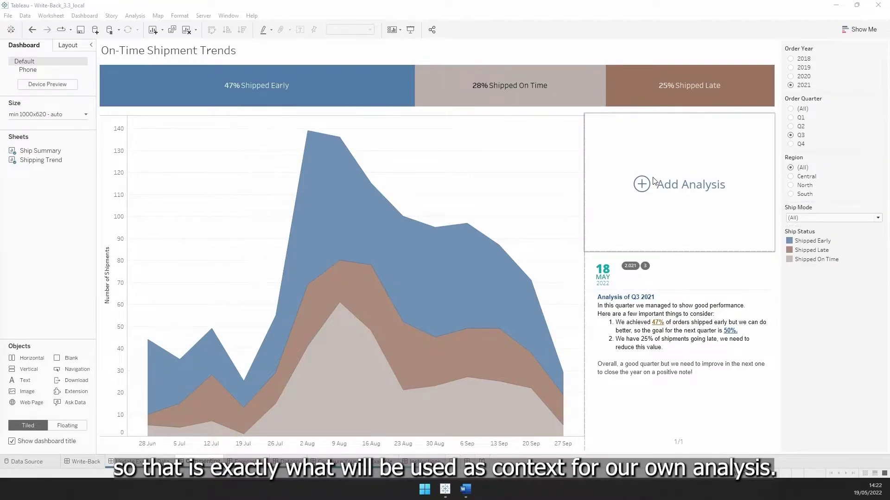
{"action": "left_click", "coordinate": [643, 186]}
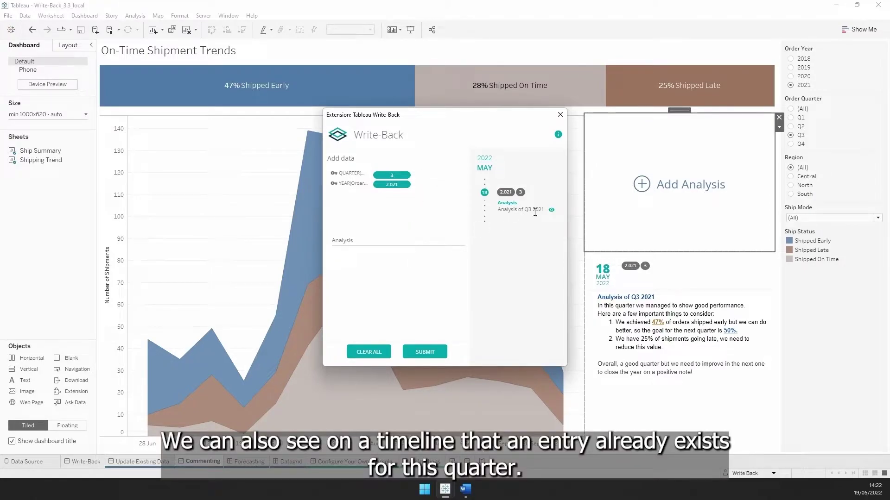
{"action": "left_click", "coordinate": [551, 210]}
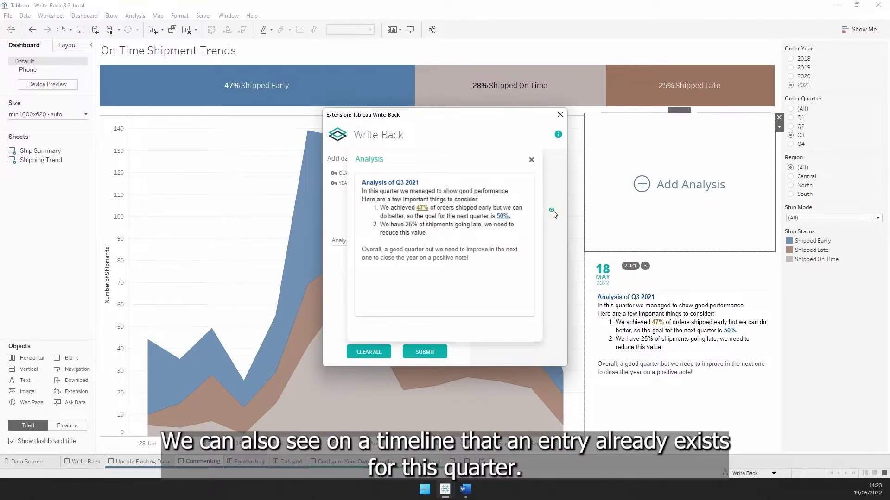
{"action": "left_click", "coordinate": [531, 160]}
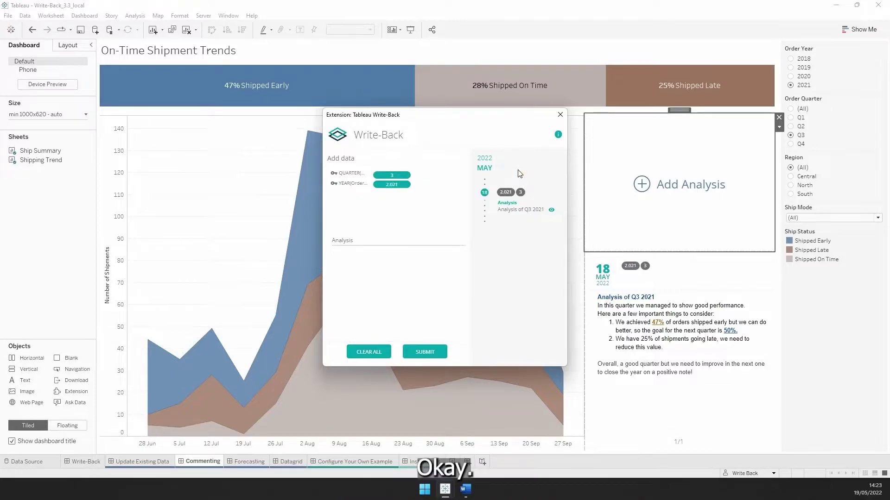
Copy the formatted 'Analysis of Q3 2021' text from Word, paste it into the Analysis rich-text editor, and apply it.
{"action": "left_click", "coordinate": [395, 240]}
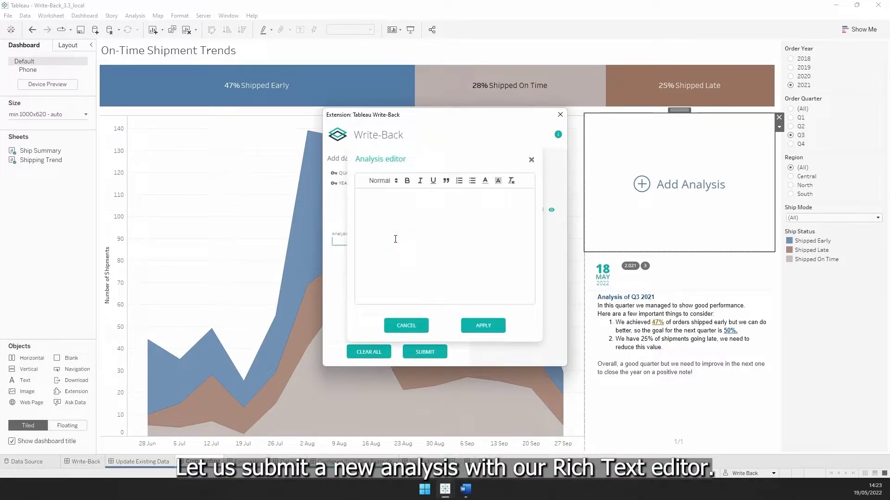
{"action": "left_click", "coordinate": [386, 220]}
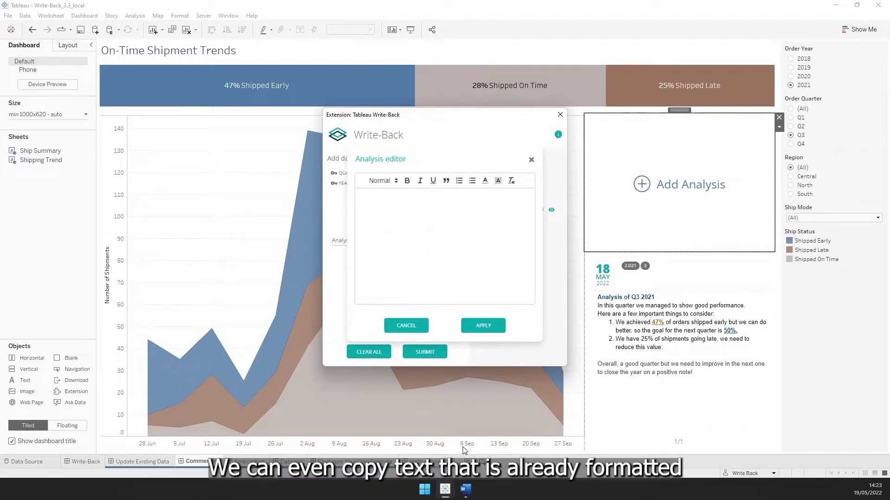
{"action": "left_click", "coordinate": [466, 489]}
{"action": "right_click", "coordinate": [398, 197]}
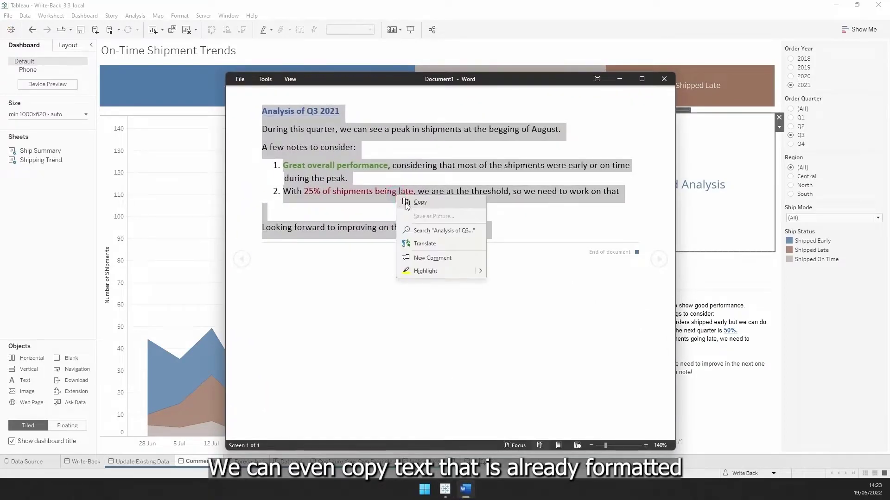
{"action": "left_click", "coordinate": [408, 202]}
{"action": "left_click", "coordinate": [620, 78]}
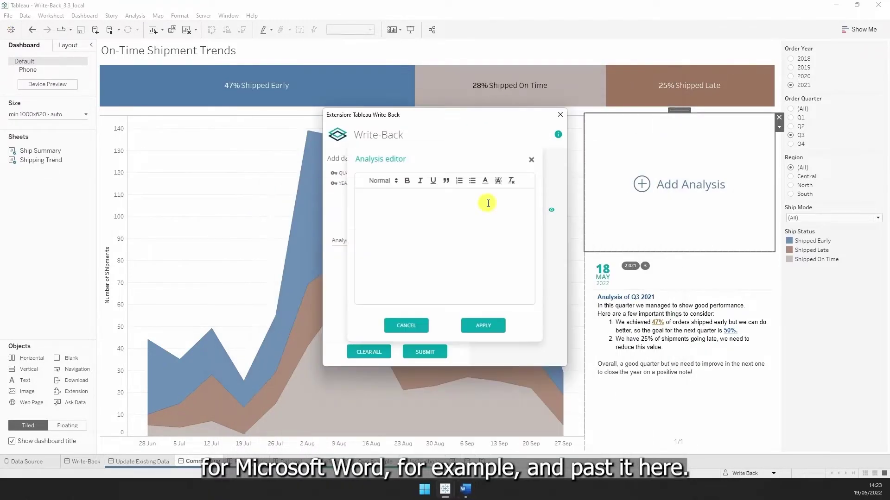
{"action": "type", "text": "Analysis of Q3 2021 During this quarter, we can see a peak in shipments at the begging of August. A few notes to consider: Great overall performance, considering that most of the shipments were early or on time during the peak. With 25% of shipments being late, we are at the threshold, so we need to work on that  Looking forward to improving on this for the next quarter"}
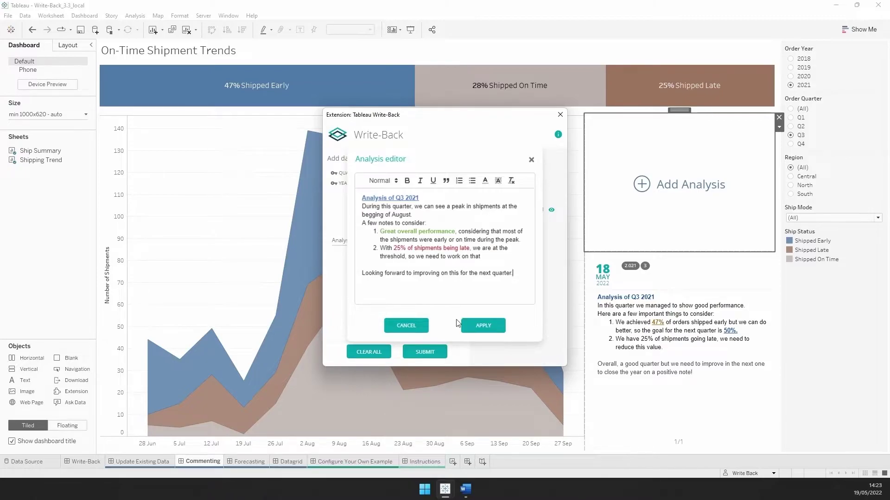
{"action": "left_click", "coordinate": [468, 326]}
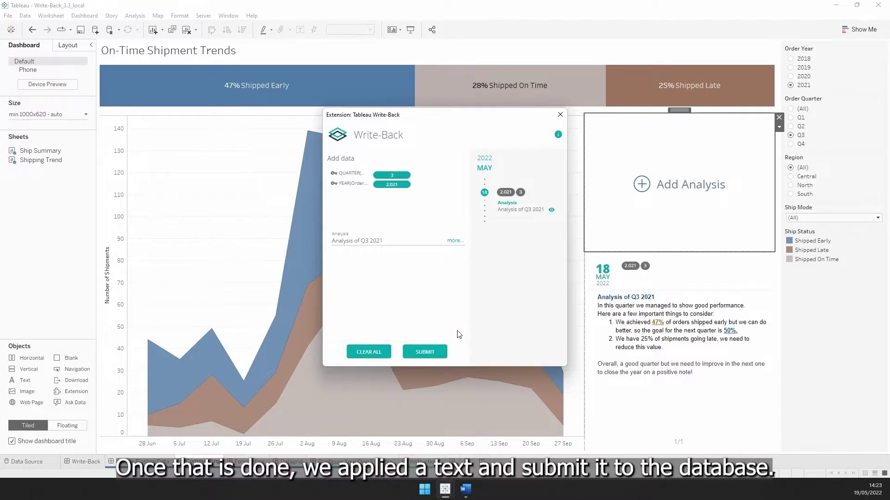
Submit the Q3 2021 analysis, reload the viewer, and page through both entries back to 19 May.
{"action": "left_click", "coordinate": [437, 351]}
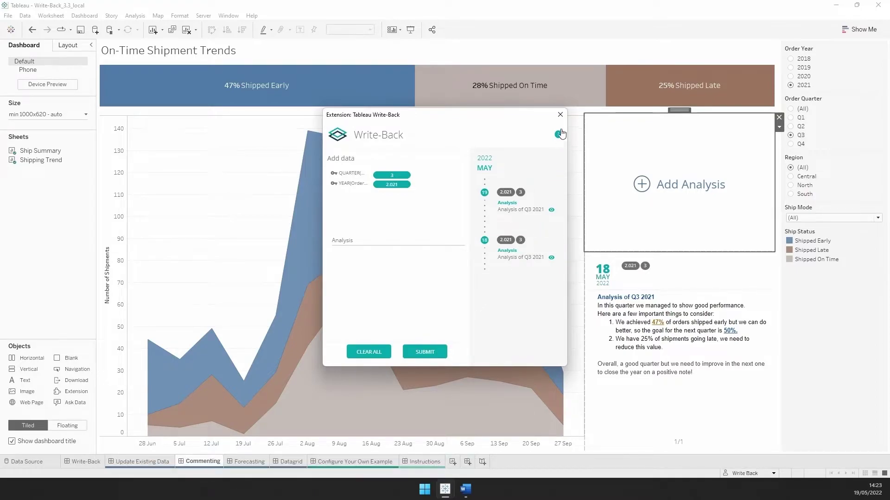
{"action": "left_click", "coordinate": [560, 114]}
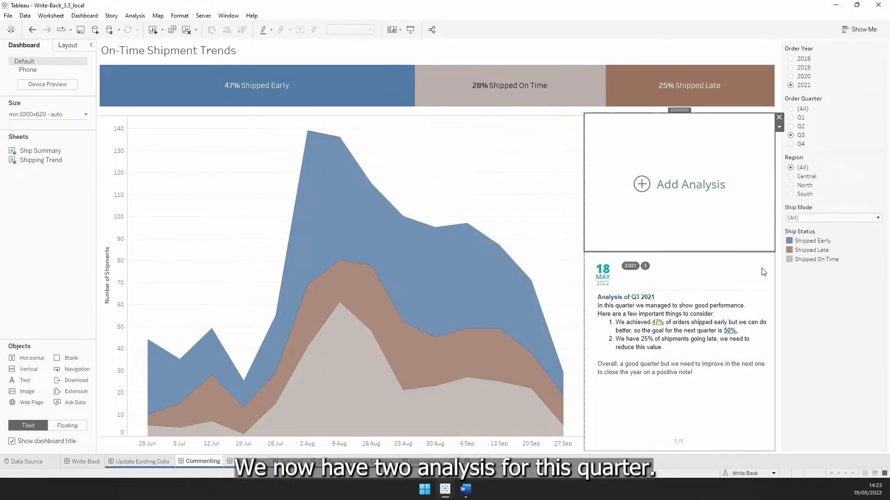
{"action": "left_click", "coordinate": [760, 278]}
{"action": "left_click", "coordinate": [779, 266]}
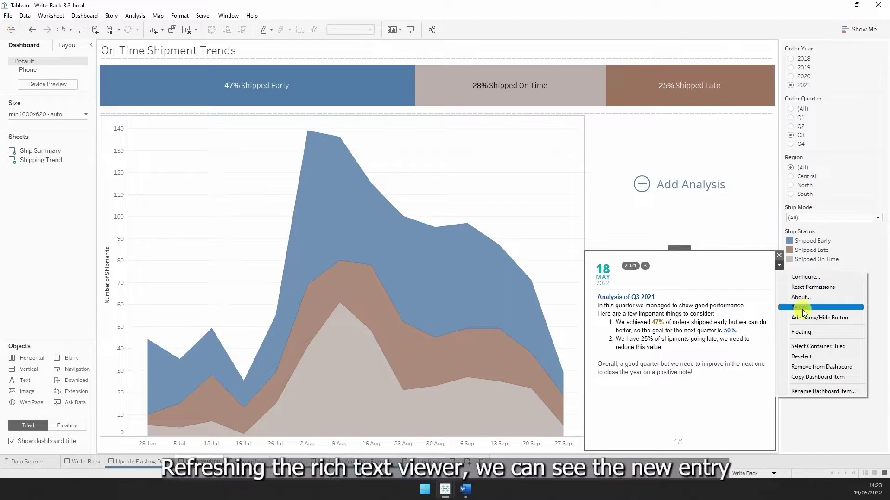
{"action": "left_click", "coordinate": [800, 307]}
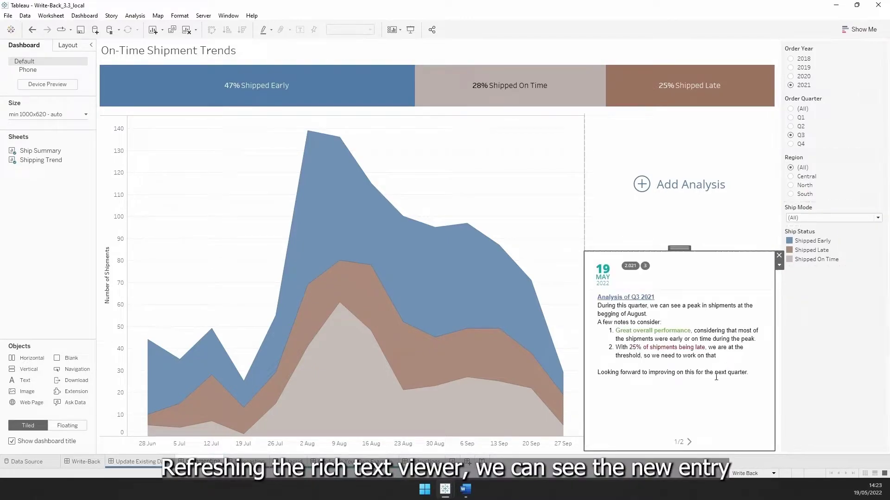
{"action": "left_click", "coordinate": [690, 442]}
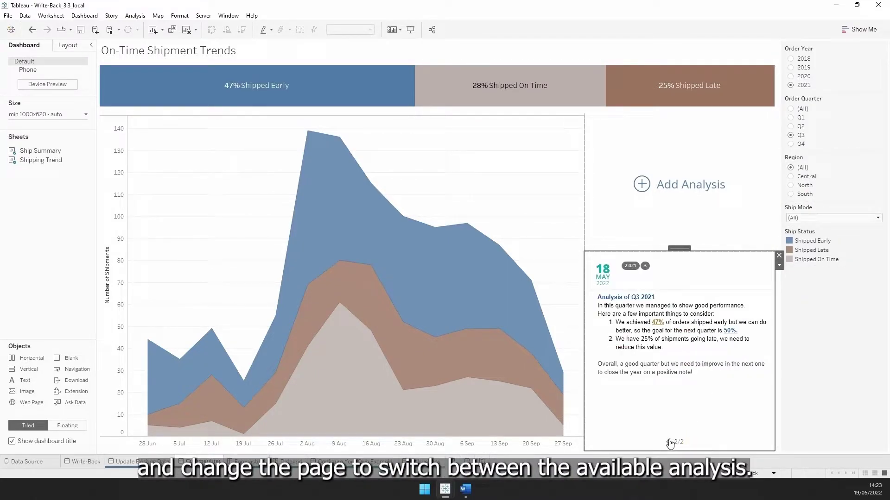
{"action": "left_click", "coordinate": [670, 443]}
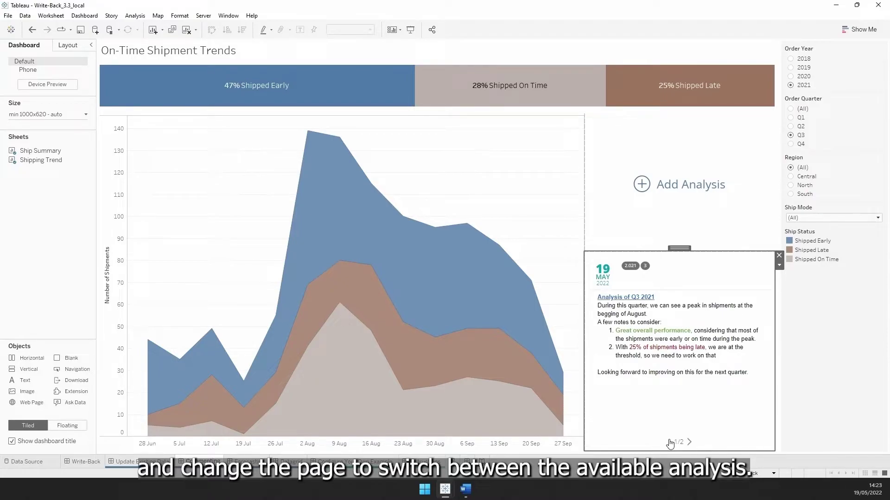
Filter Order Quarter to Q4, then bring the Write-Back_Commenting workbook to the front.
{"action": "left_click", "coordinate": [786, 145]}
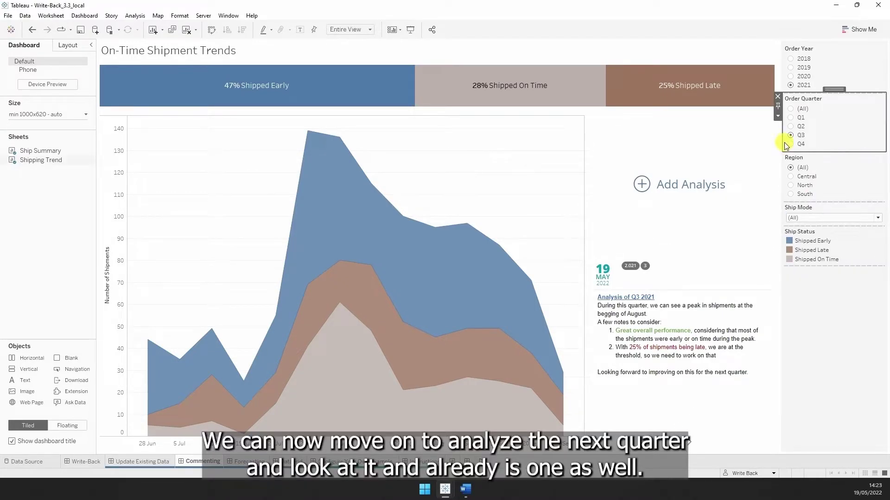
{"action": "left_click", "coordinate": [790, 144]}
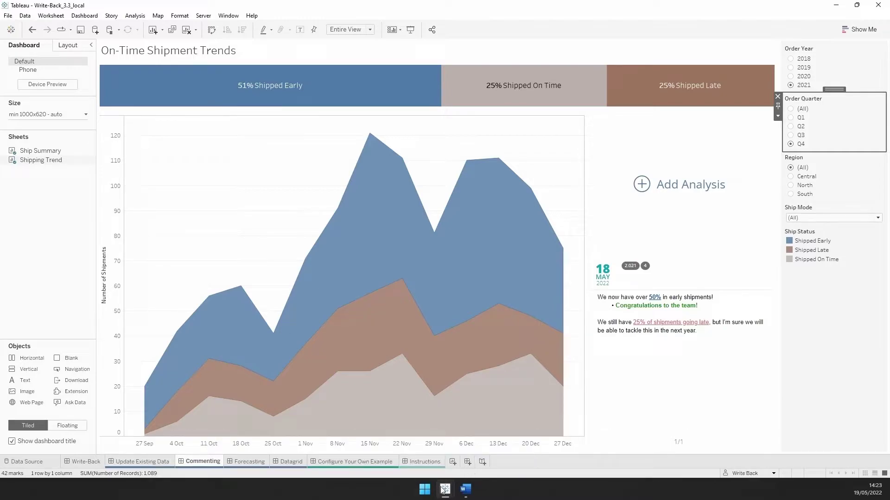
{"action": "mouse_move", "coordinate": [443, 490]}
{"action": "left_click", "coordinate": [463, 452]}
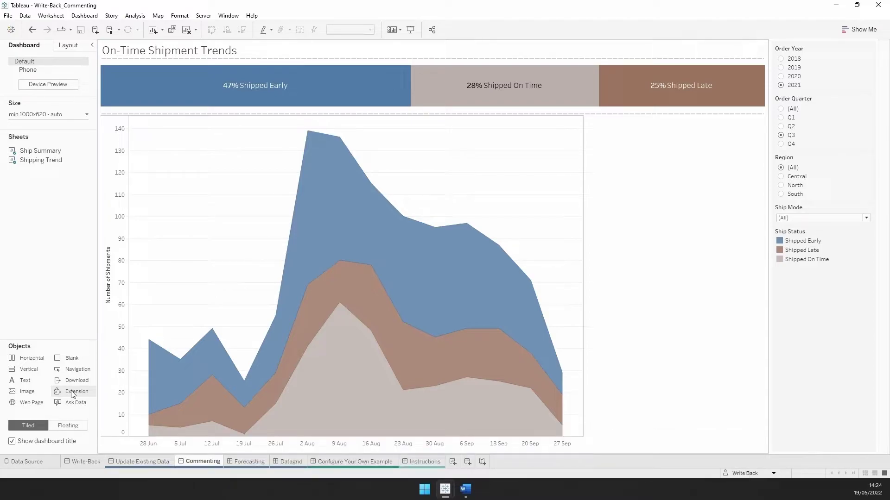
Place an Extension object right of the chart and load Write-Back_default.trex from local extensions.
{"action": "left_click_drag", "start_coordinate": [72, 394], "coordinate": [631, 253]}
{"action": "left_click", "coordinate": [299, 332]}
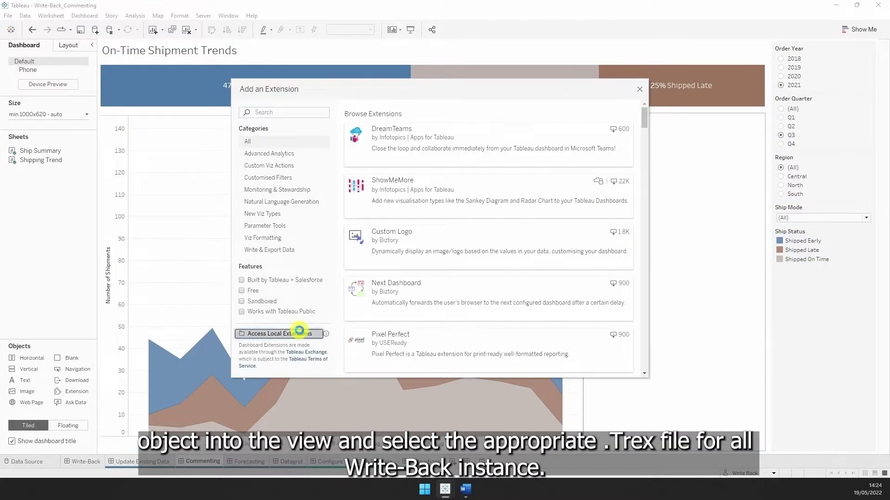
{"action": "left_click", "coordinate": [411, 156]}
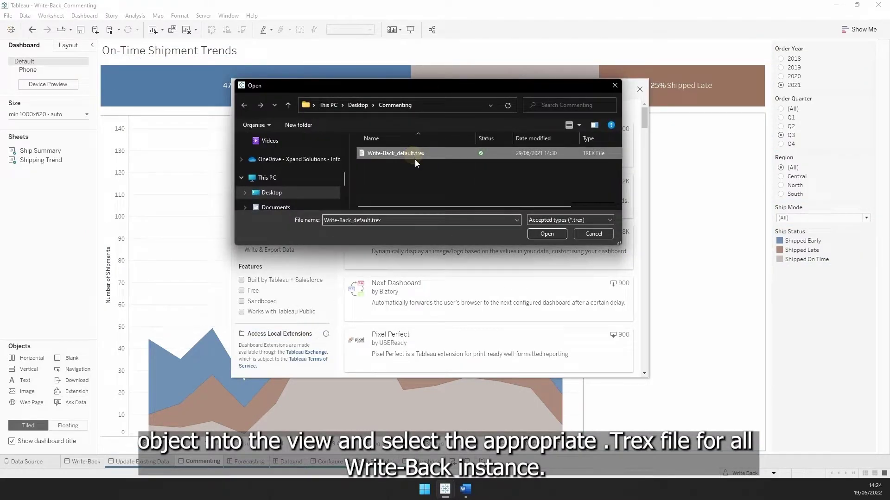
{"action": "left_click", "coordinate": [538, 235]}
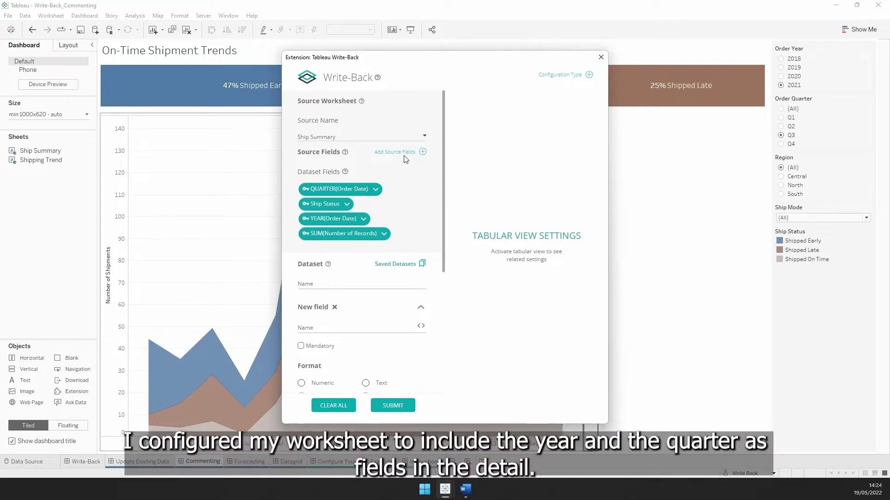
Use Ship Summary as source, drop Ship Status and SUM(Number of Records), and name the dataset Analysis.
{"action": "left_click", "coordinate": [406, 138]}
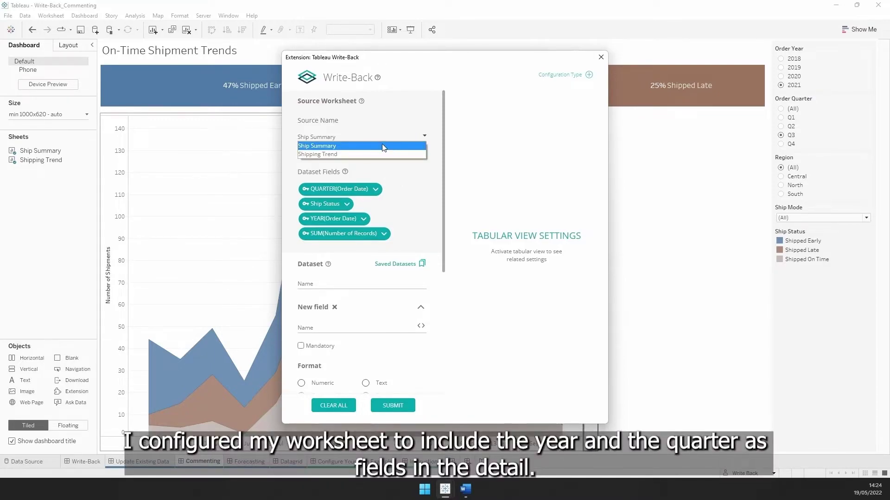
{"action": "left_click", "coordinate": [376, 146]}
{"action": "left_click", "coordinate": [423, 153]}
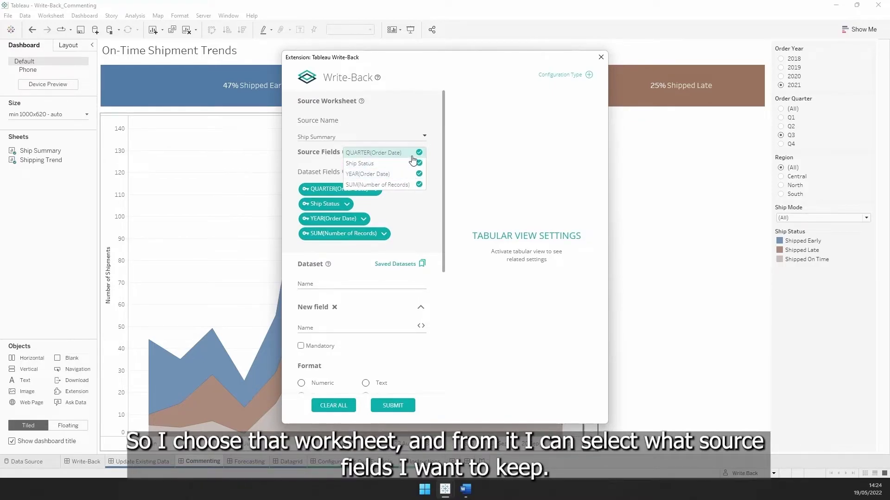
{"action": "left_click", "coordinate": [409, 164]}
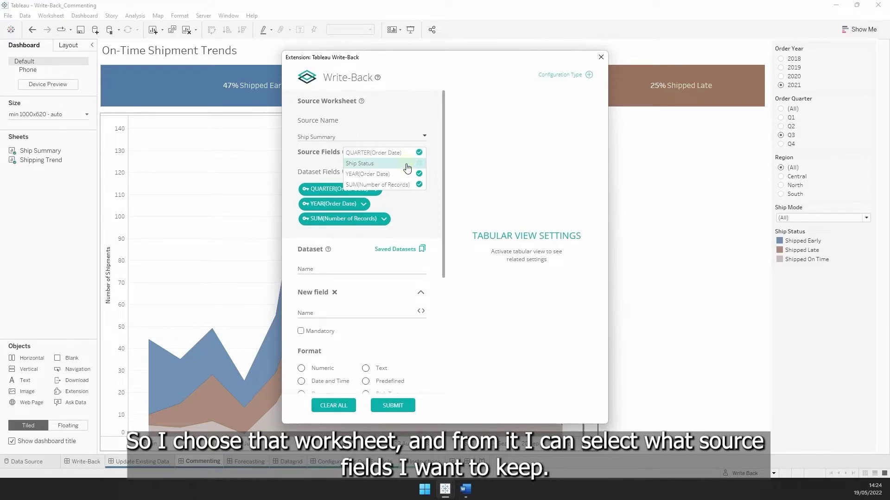
{"action": "left_click", "coordinate": [408, 185]}
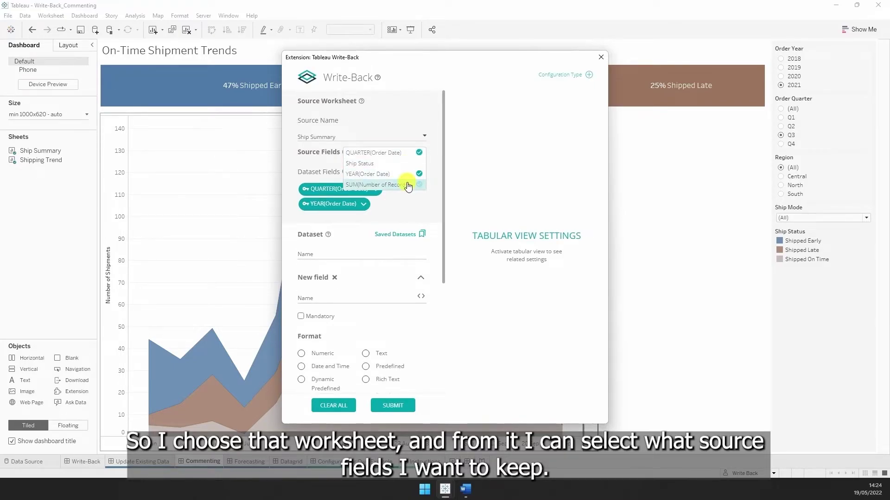
{"action": "left_click", "coordinate": [414, 213]}
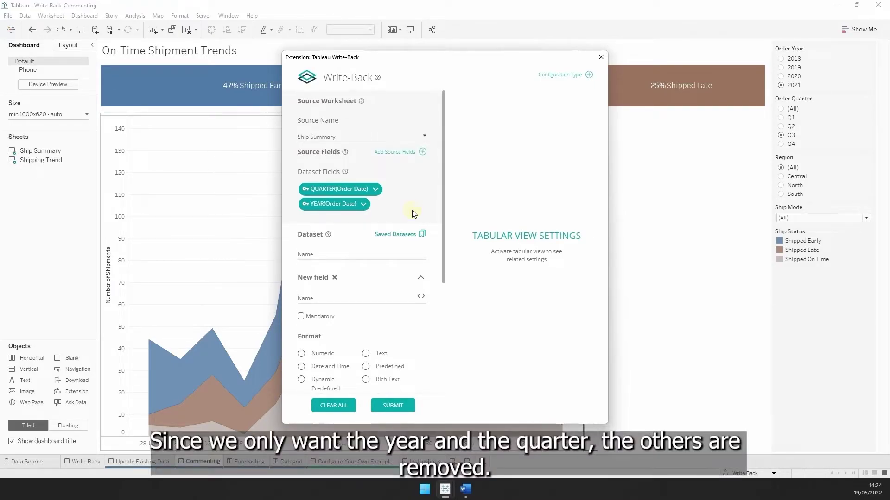
{"action": "left_click", "coordinate": [383, 254]}
{"action": "type", "text": "An"}
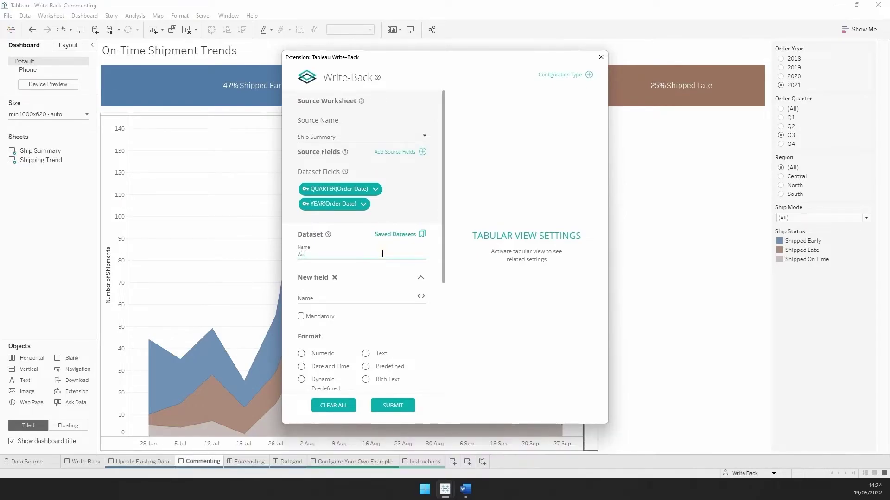
{"action": "type", "text": "alysis"}
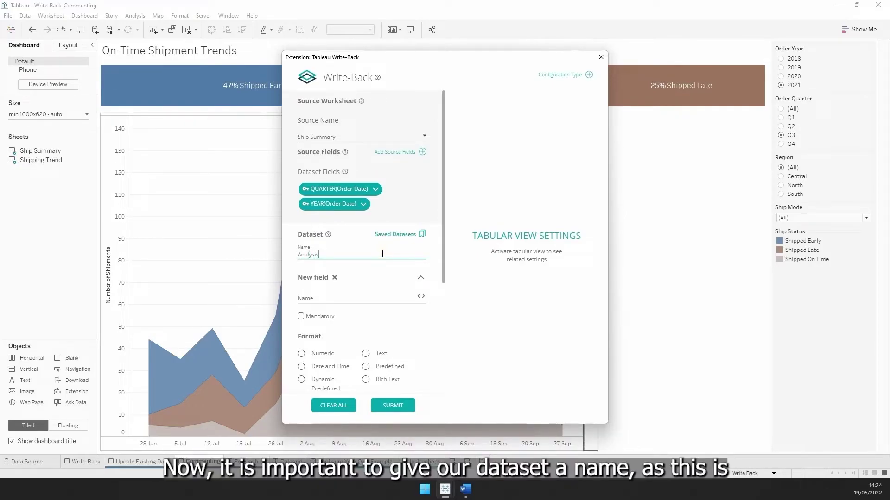
Add a new field named Analysis with Rich Text format.
{"action": "double_click", "coordinate": [382, 254]}
{"action": "key", "text": "ctrl+c"}
{"action": "left_click", "coordinate": [349, 263]}
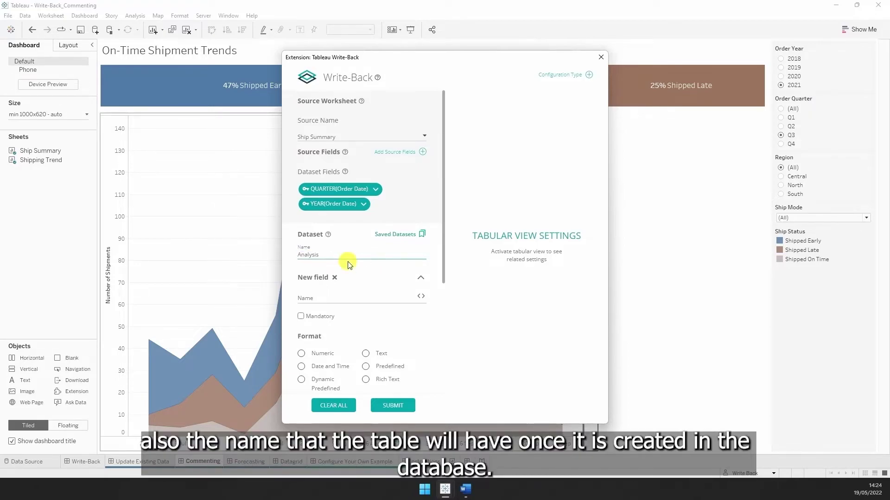
{"action": "left_click", "coordinate": [348, 300]}
{"action": "key", "text": "ctrl+v"}
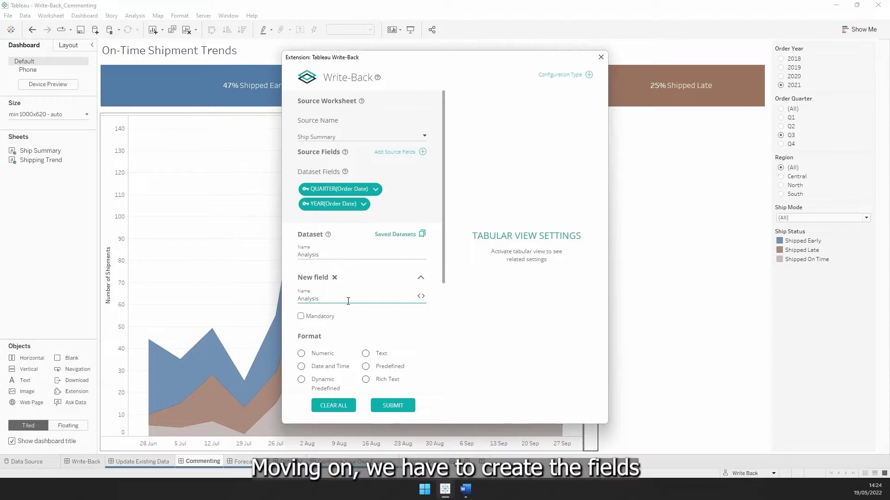
{"action": "scroll", "coordinate": [348, 301], "scroll_direction": "down", "scroll_amount": 2}
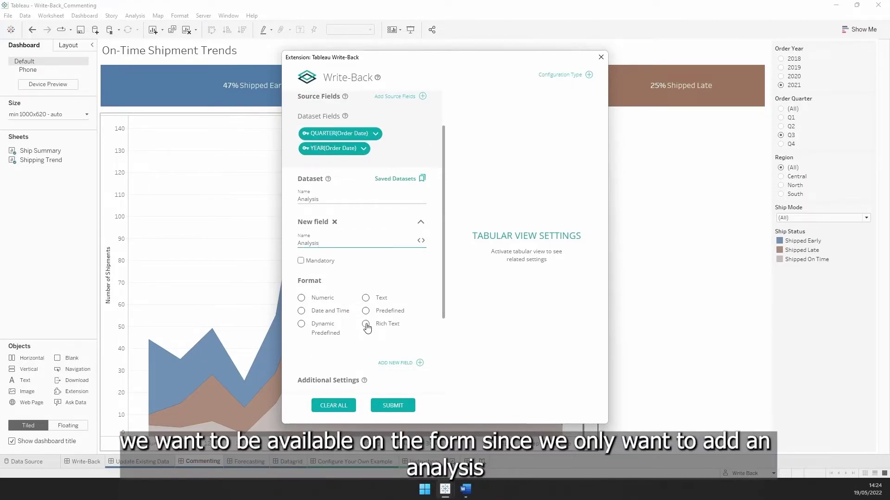
{"action": "left_click", "coordinate": [366, 325]}
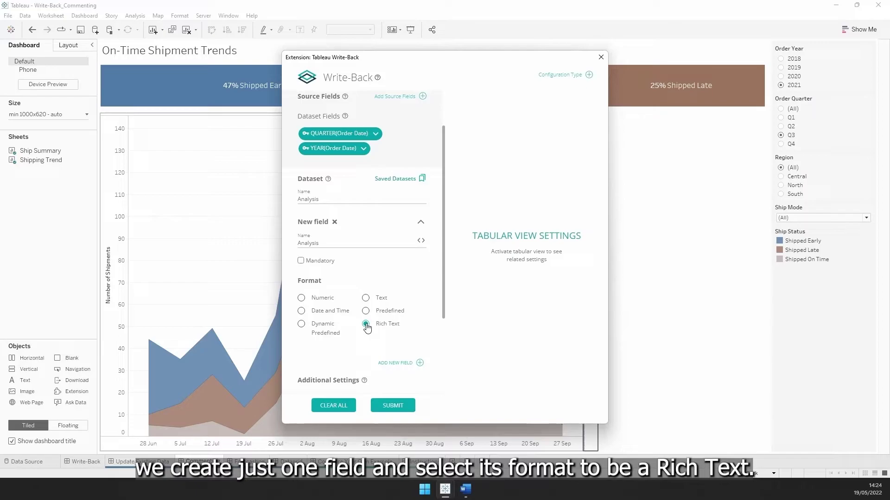
Turn off Mark Required under Dashboard Settings.
{"action": "scroll", "coordinate": [367, 328], "scroll_direction": "down", "scroll_amount": 1}
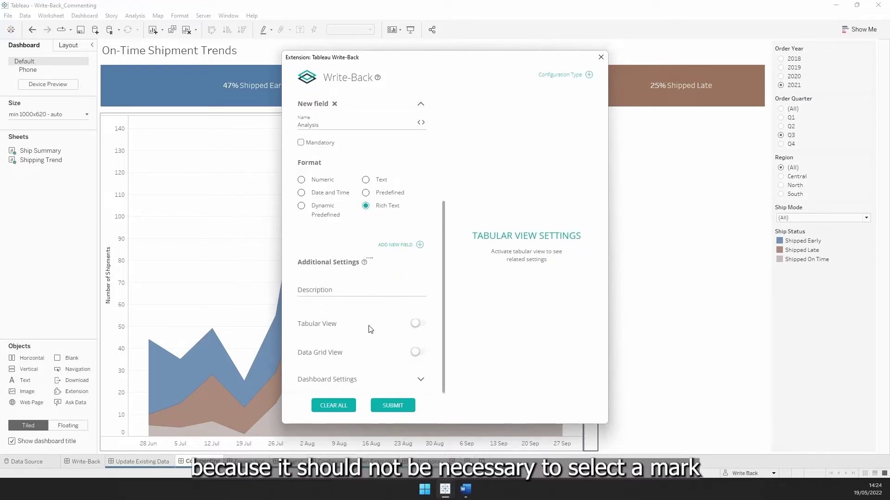
{"action": "left_click", "coordinate": [420, 379]}
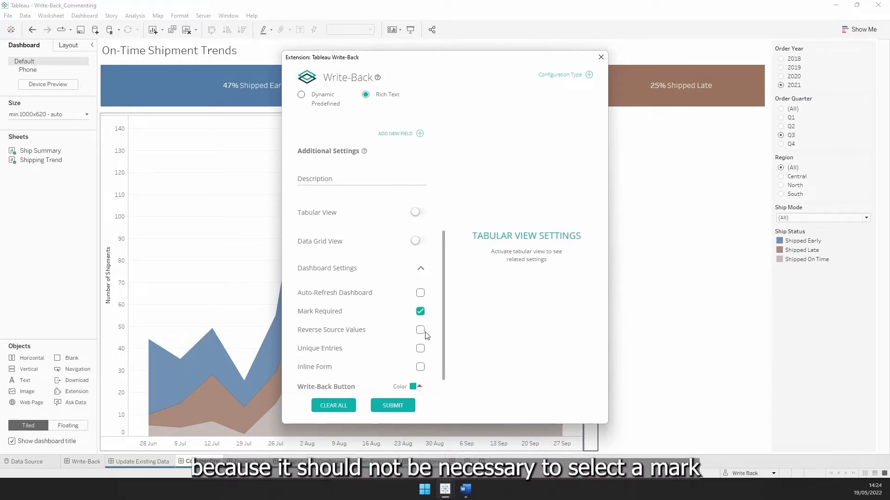
{"action": "scroll", "coordinate": [427, 334], "scroll_direction": "down", "scroll_amount": 1}
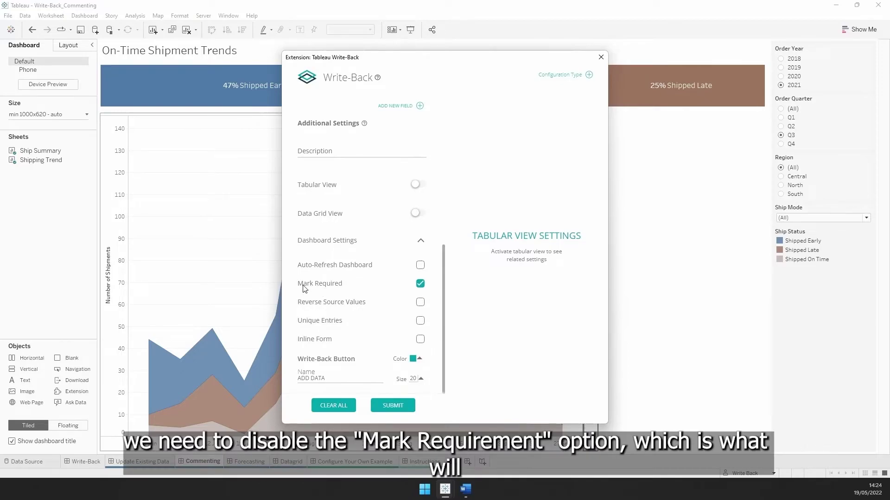
{"action": "left_click", "coordinate": [420, 284]}
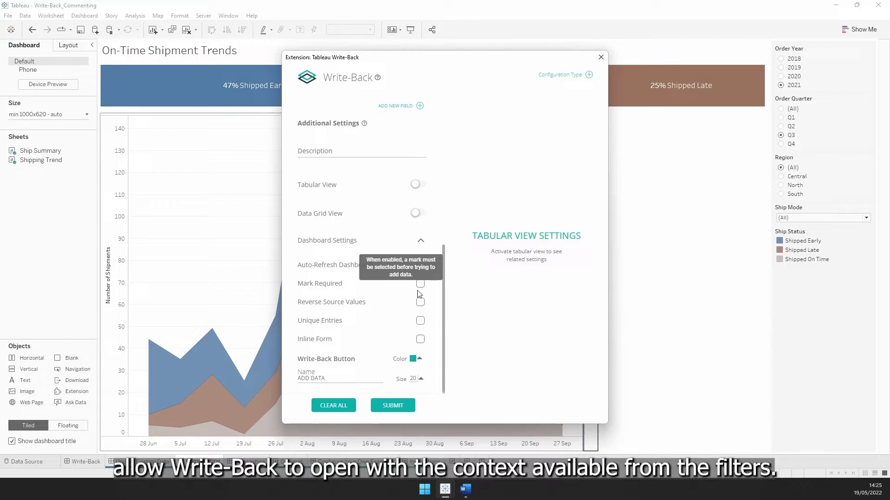
Submit the form setup, widen the Write-Back panel, and submit the pasted Q3 2021 analysis as an entry.
{"action": "left_click", "coordinate": [393, 406]}
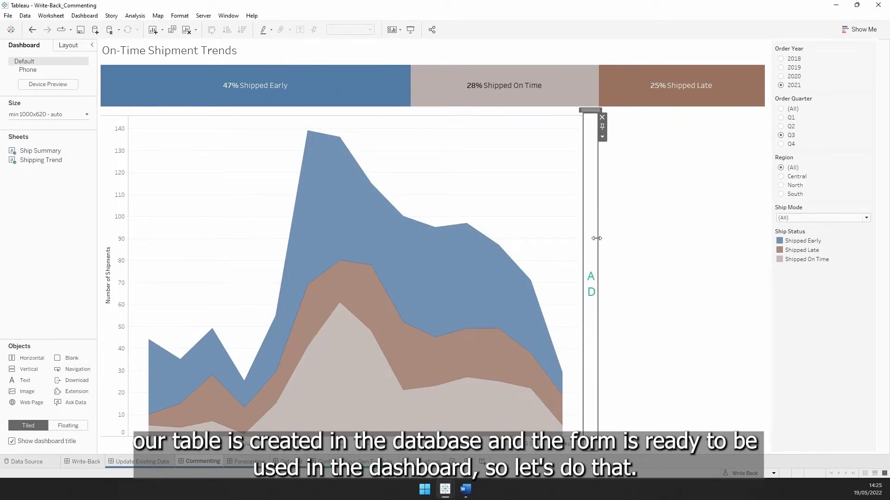
{"action": "left_click_drag", "start_coordinate": [596, 238], "coordinate": [745, 233]}
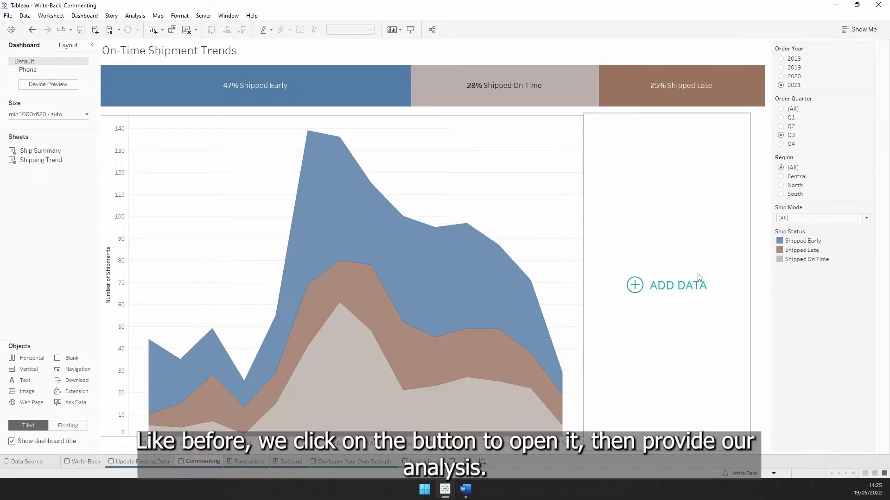
{"action": "left_click", "coordinate": [635, 287]}
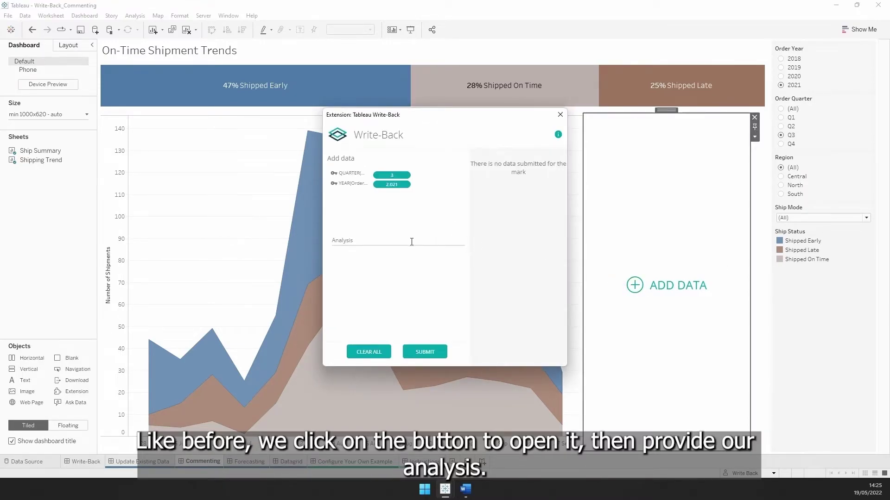
{"action": "left_click", "coordinate": [412, 242]}
{"action": "type", "text": "Analysis of Q3 2021 During this quarter, we can see a peak in shipments at the begging of August. A few notes to consider: Great overall performance, considering that most of the shipments were early or on time during the peak. With 25% of shipments being late, we are at the threshold, so we need to work on that  Looking forward to improving on this for the next quarter"}
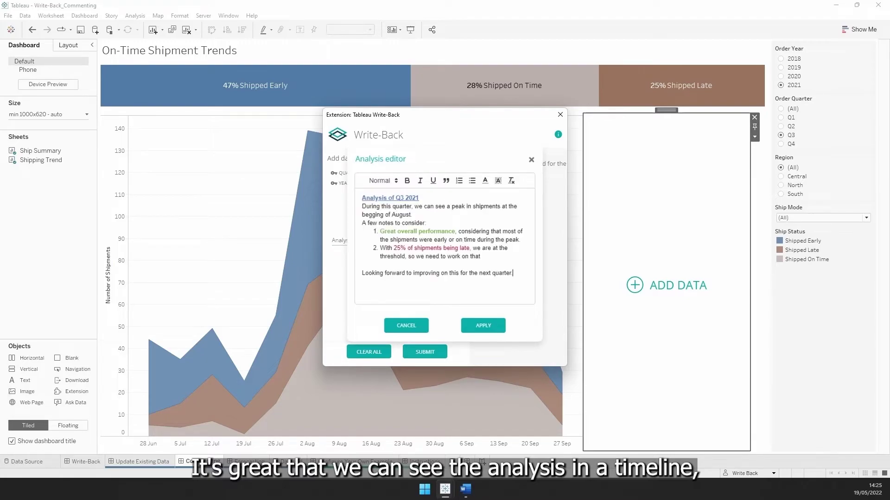
{"action": "left_click", "coordinate": [478, 324]}
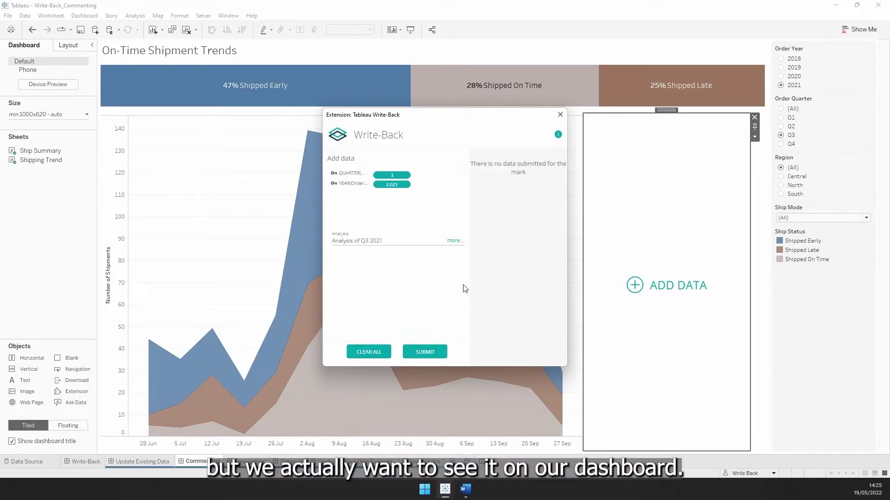
{"action": "left_click", "coordinate": [417, 348]}
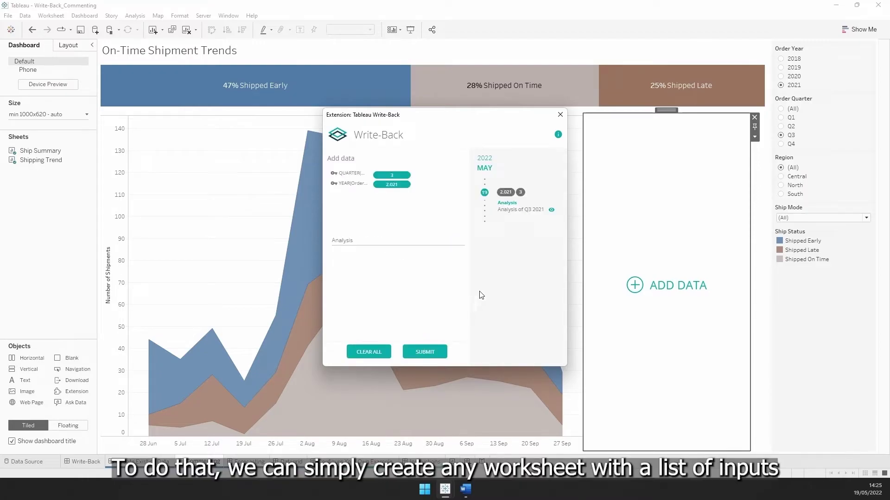
Preview the saved Q3 2021 analysis, then close the preview and the Write-Back form.
{"action": "left_click", "coordinate": [551, 210]}
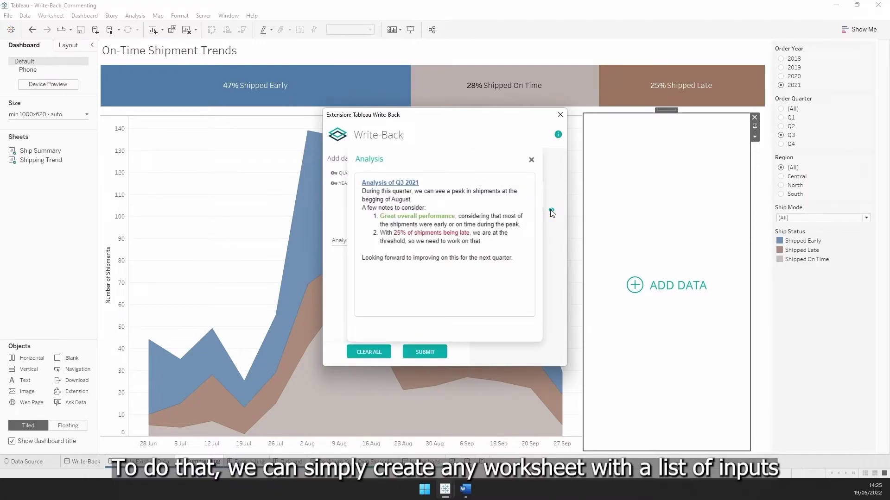
{"action": "left_click", "coordinate": [532, 160]}
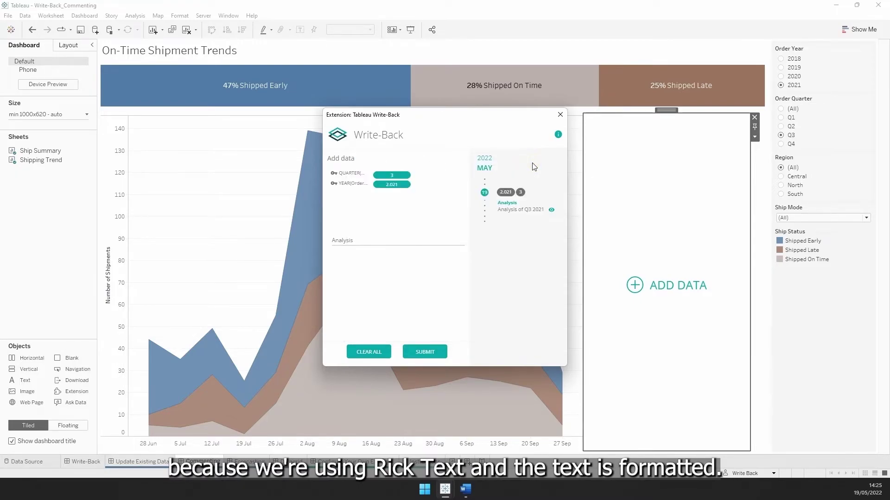
{"action": "left_click", "coordinate": [566, 119]}
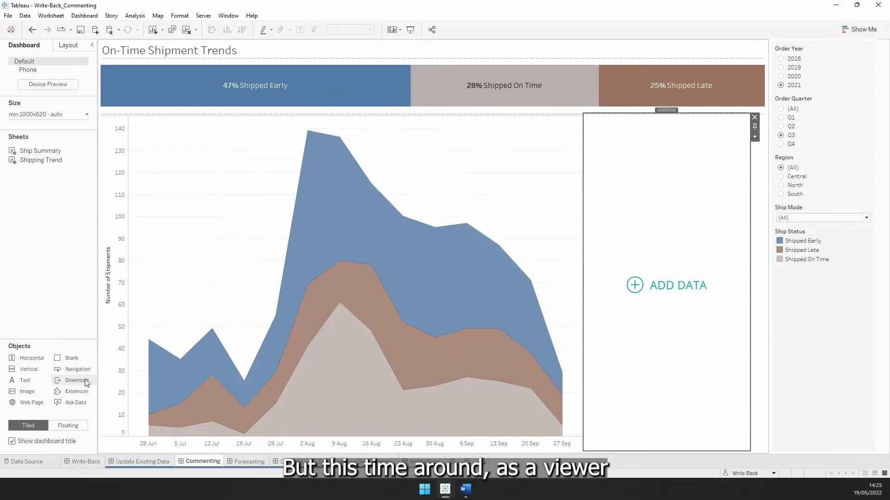
Place a second Extension below the Write-Back panel and load Write-Back_default.trex.
{"action": "left_click_drag", "start_coordinate": [79, 391], "coordinate": [675, 385]}
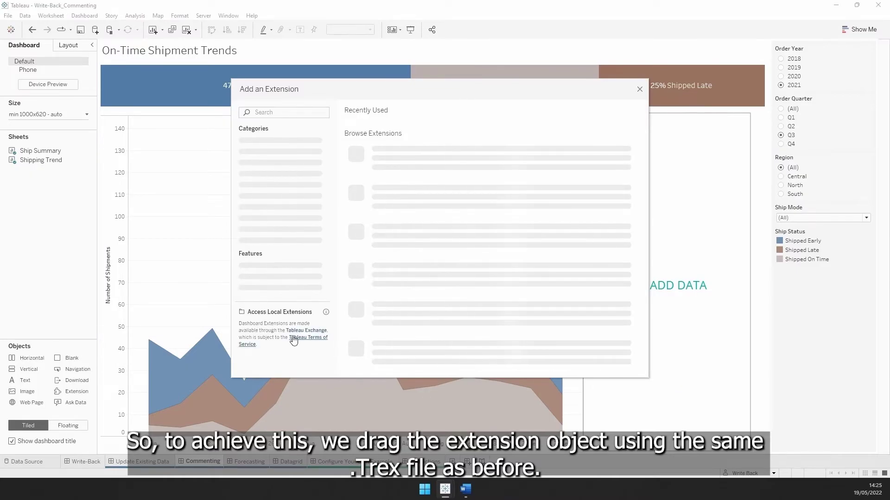
{"action": "left_click", "coordinate": [291, 334]}
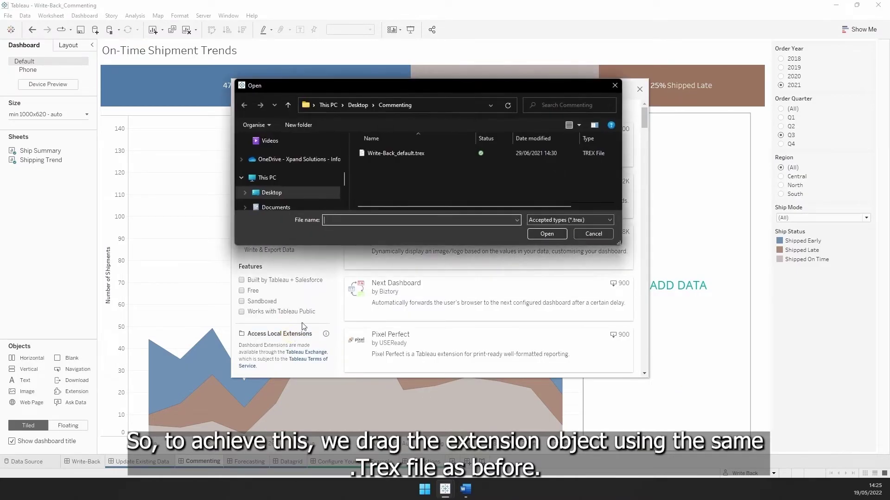
{"action": "left_click", "coordinate": [407, 154]}
{"action": "left_click", "coordinate": [547, 233]}
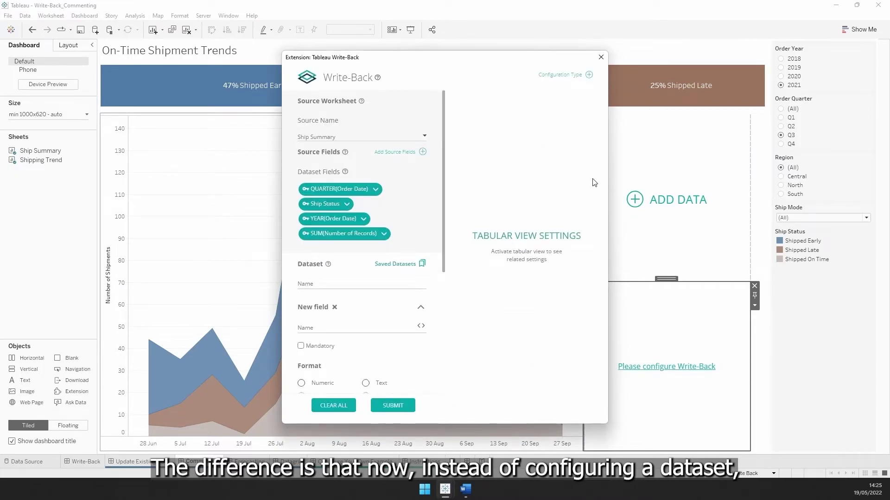
Configure it as a Viewer with Analysis dataset, Analysis rich text field, and Ship Summary worksheet.
{"action": "left_click", "coordinate": [589, 75]}
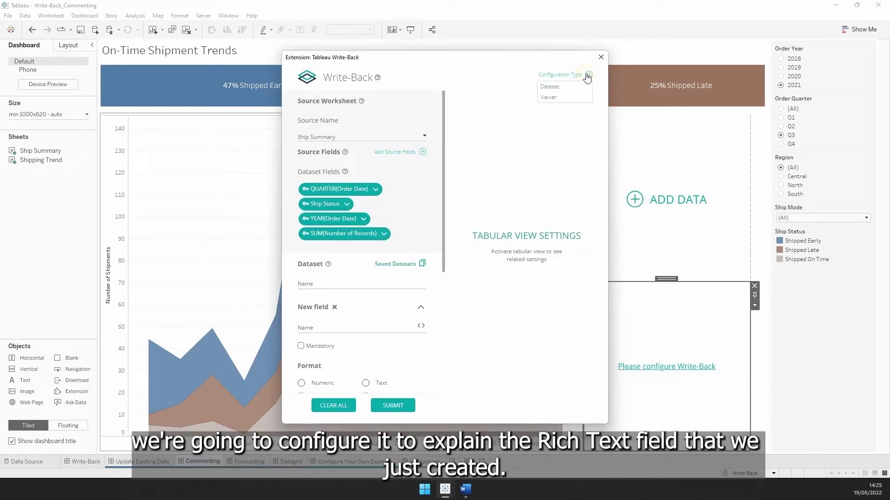
{"action": "left_click", "coordinate": [563, 98]}
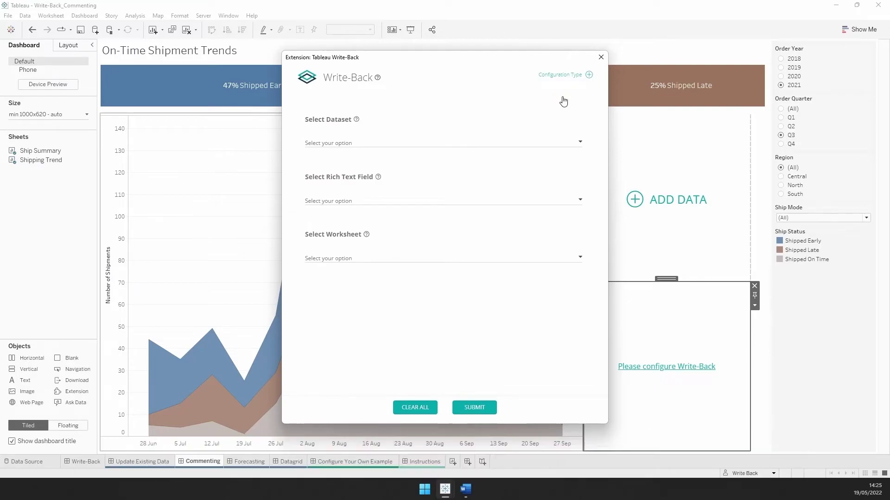
{"action": "left_click", "coordinate": [427, 144]}
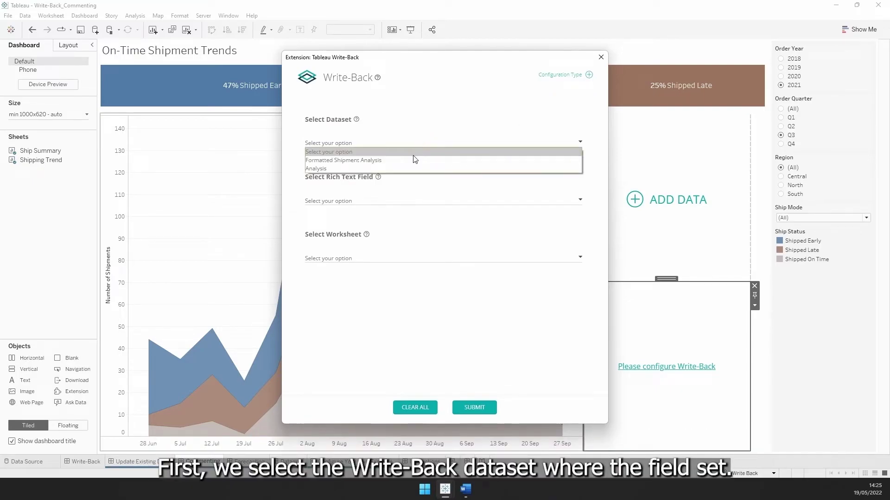
{"action": "left_click", "coordinate": [391, 168]}
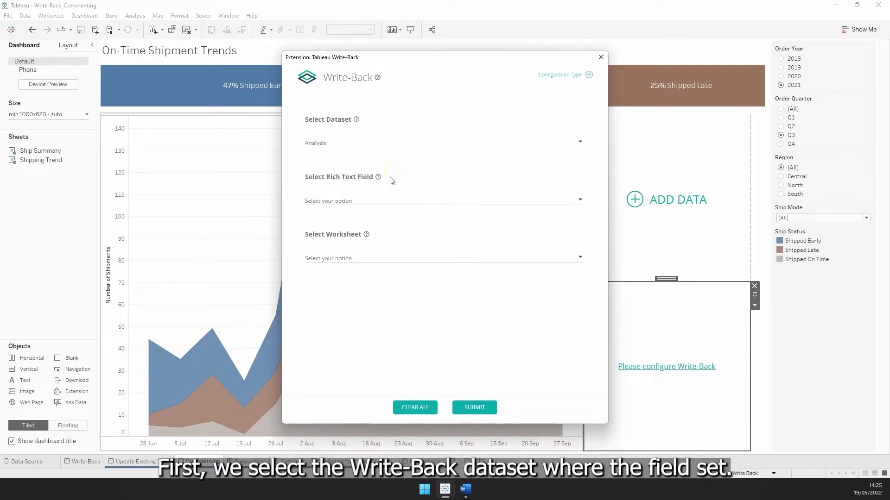
{"action": "left_click", "coordinate": [390, 205]}
{"action": "left_click", "coordinate": [379, 217]}
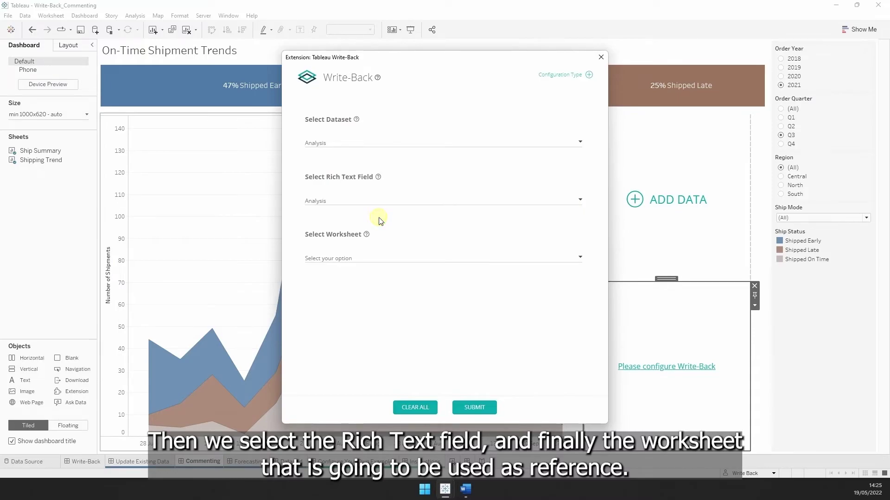
{"action": "left_click", "coordinate": [377, 258]}
{"action": "left_click", "coordinate": [370, 276]}
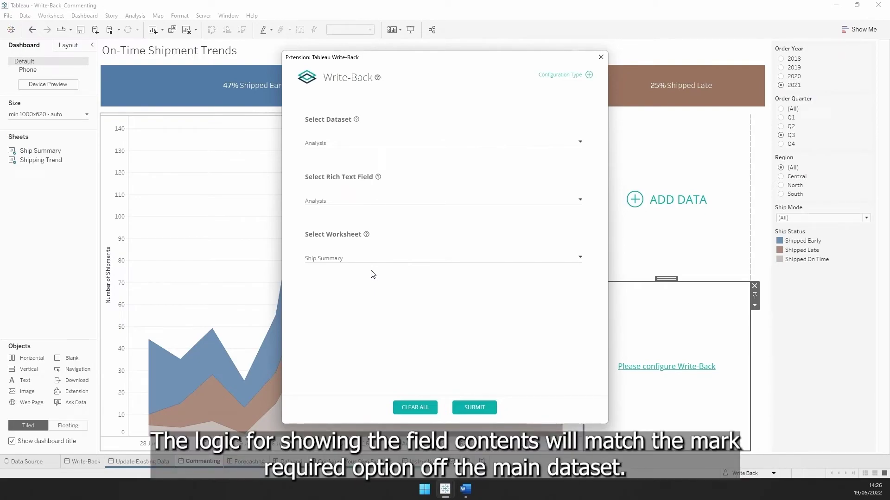
Submit the viewer configuration so the 19 May 2022 Q3 2021 analysis displays beside the chart.
{"action": "left_click", "coordinate": [475, 408]}
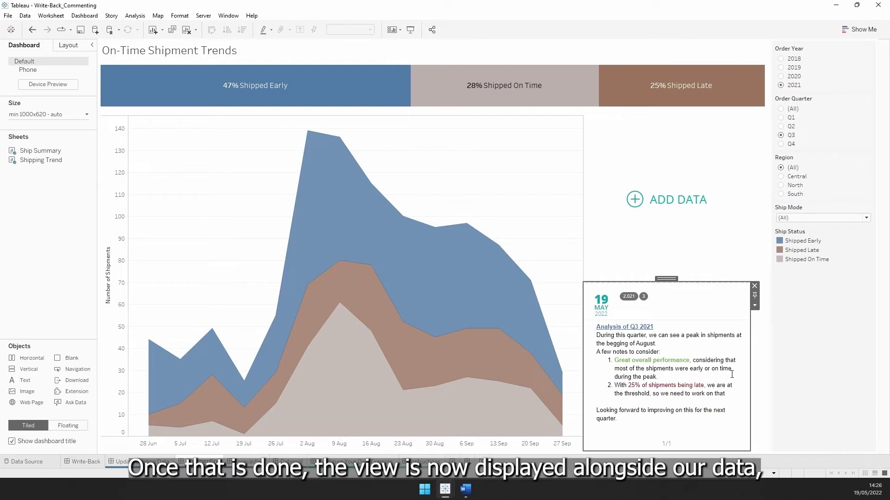